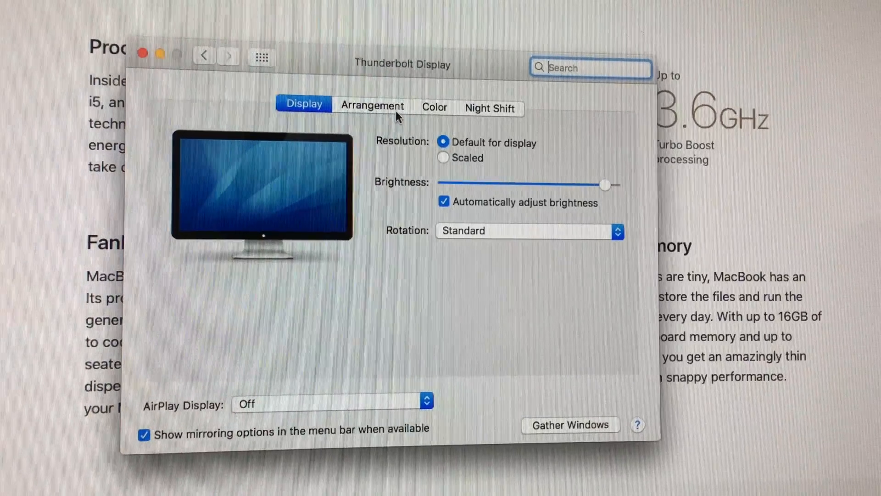
Show the Arrangement pane with the Thunderbolt Display beside the smaller screen, mirroring off
left_click(378, 105)
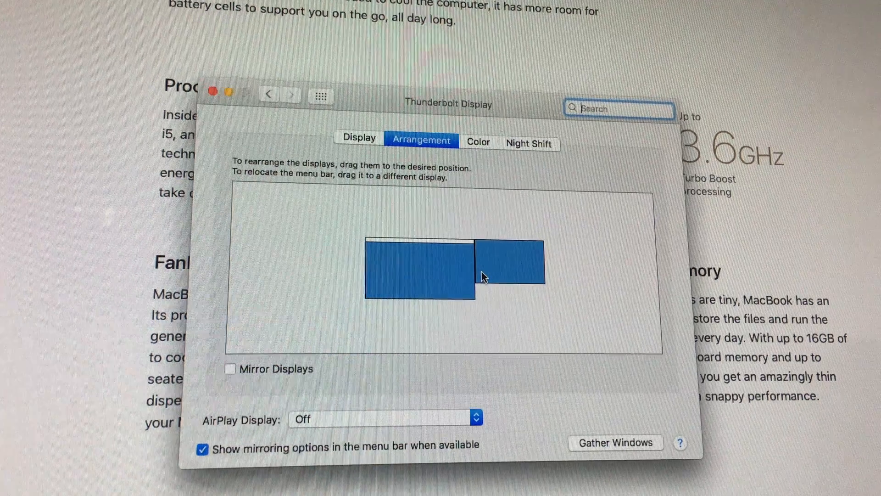